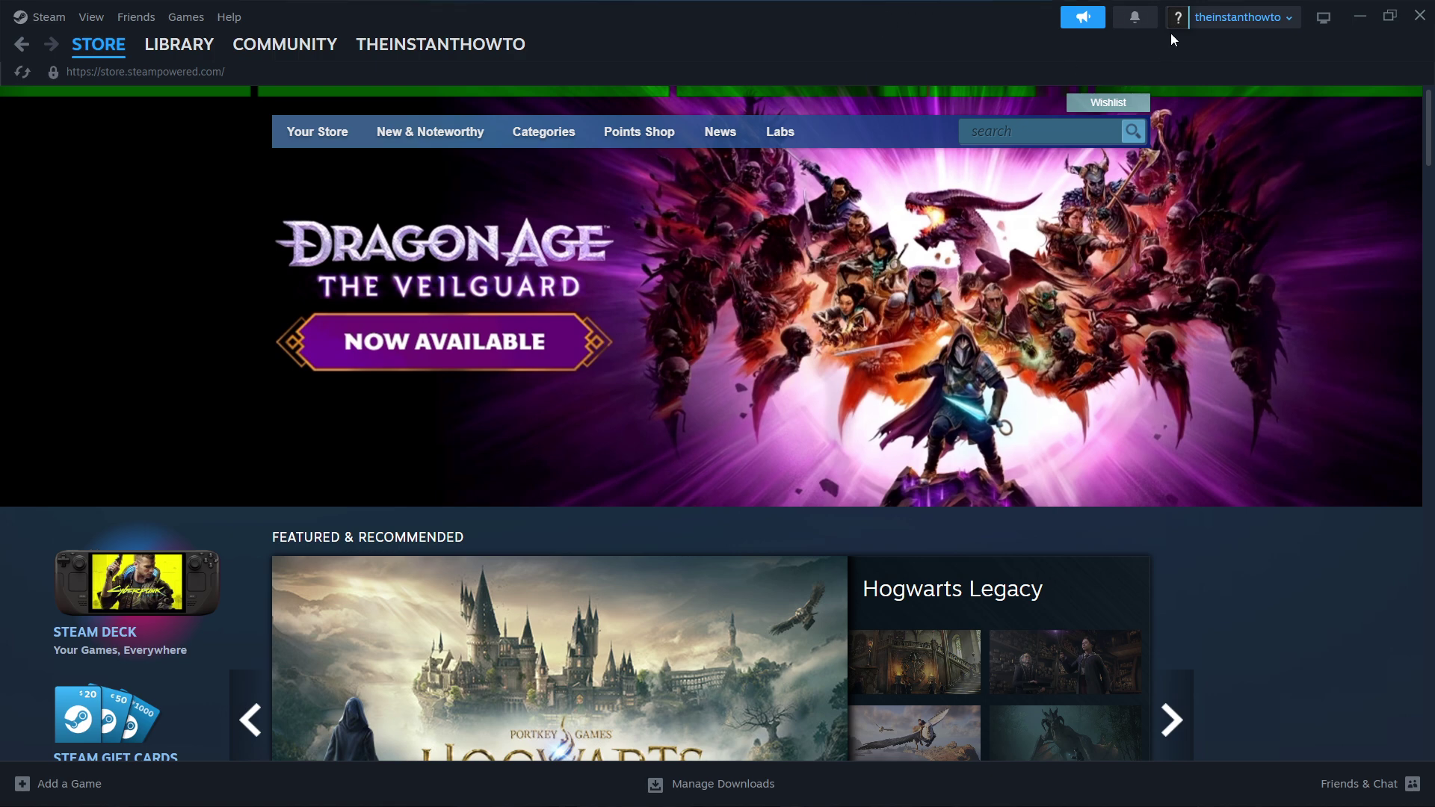
Close the Steam client window and its weekend-deal popup
click(1414, 22)
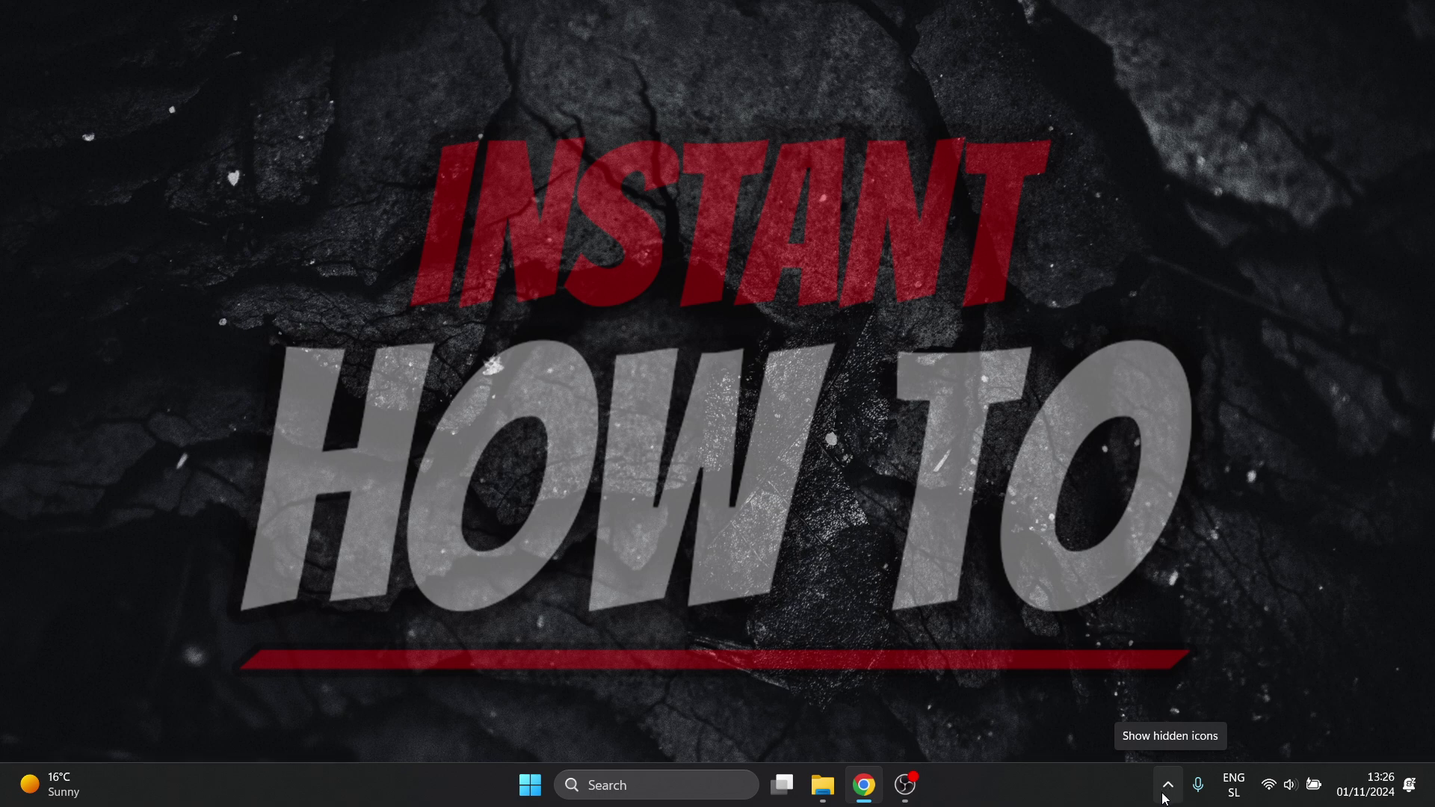
Quit Steam completely with Exit Steam from its system tray icon
click(1167, 786)
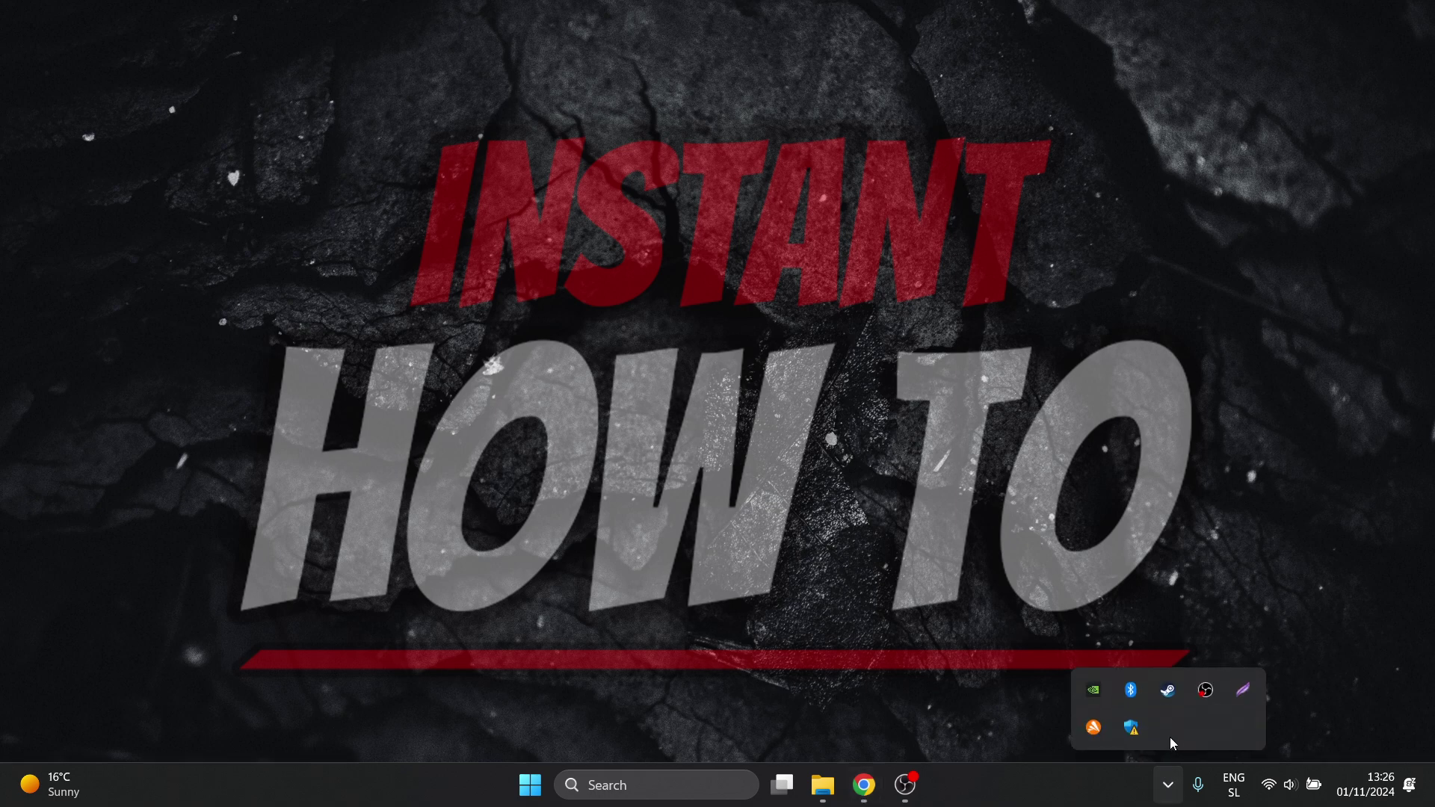
right_click(1166, 695)
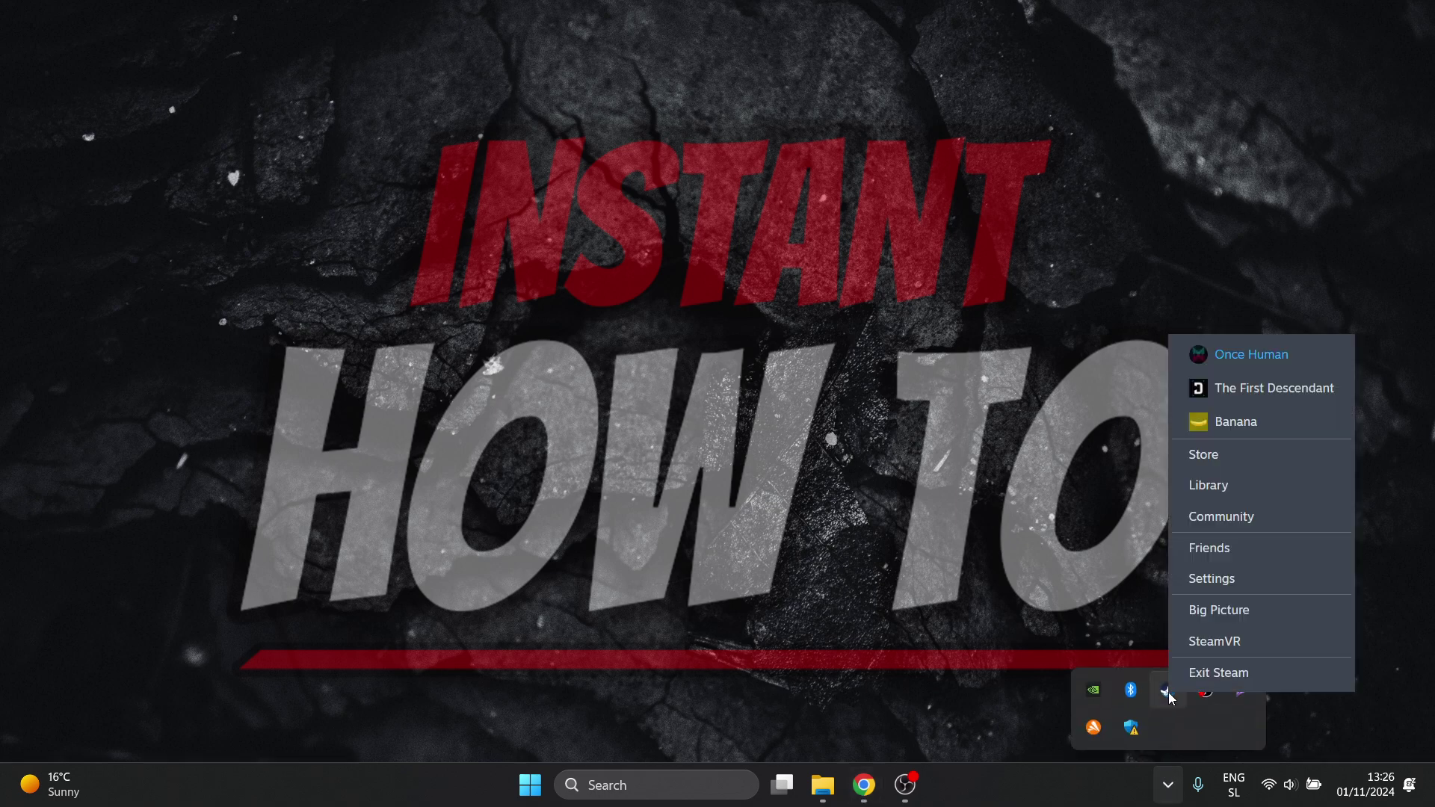
click(1233, 676)
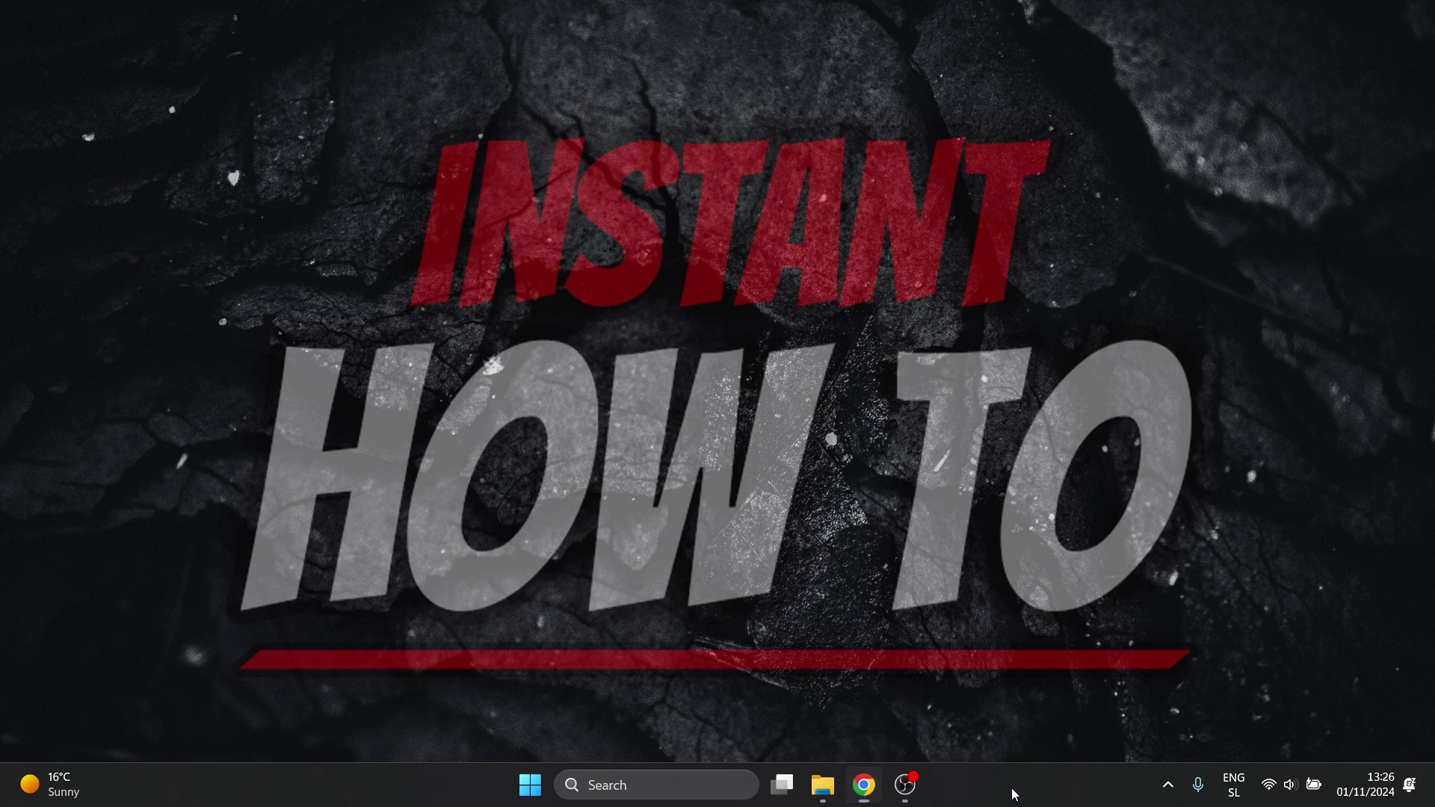
right_click(1011, 788)
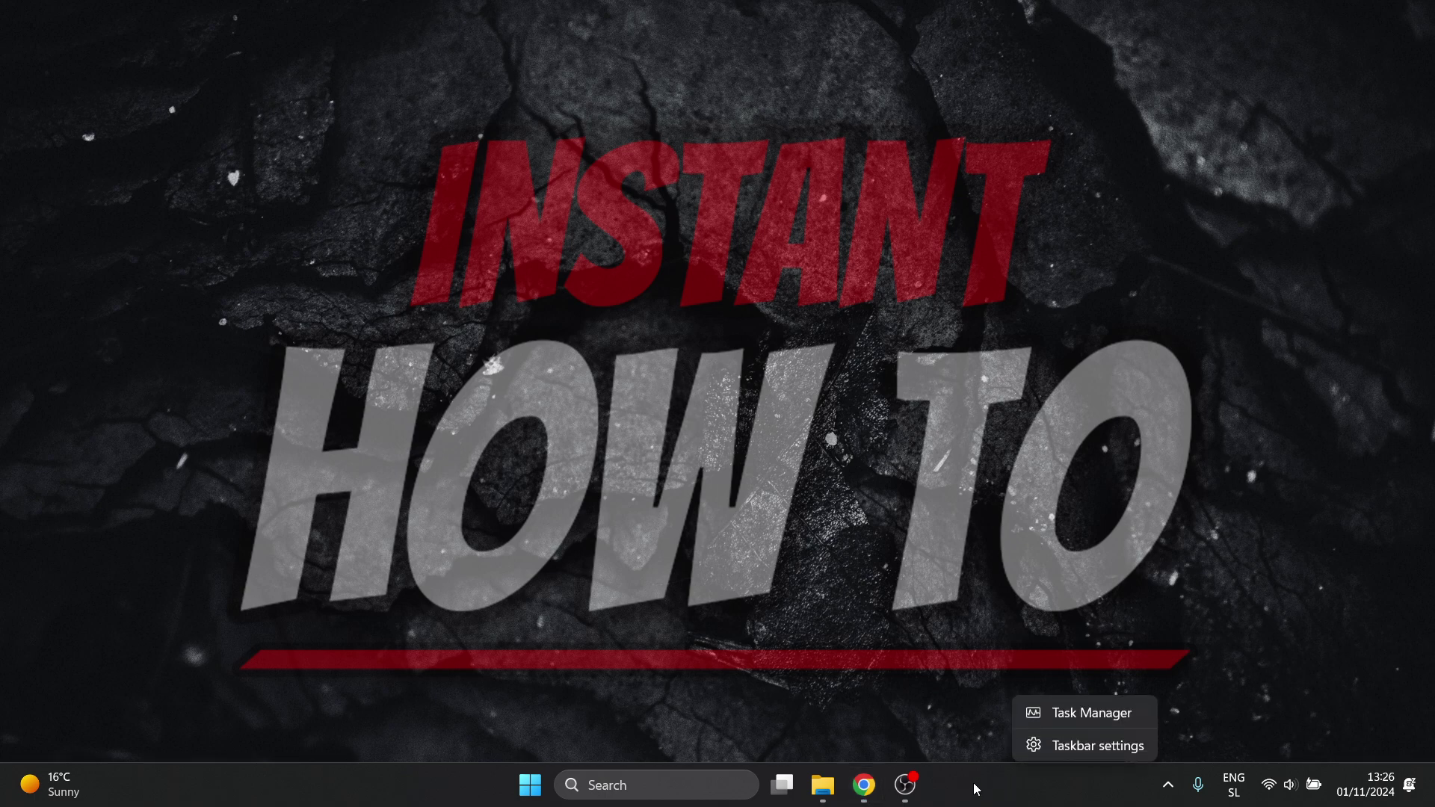
click(1078, 714)
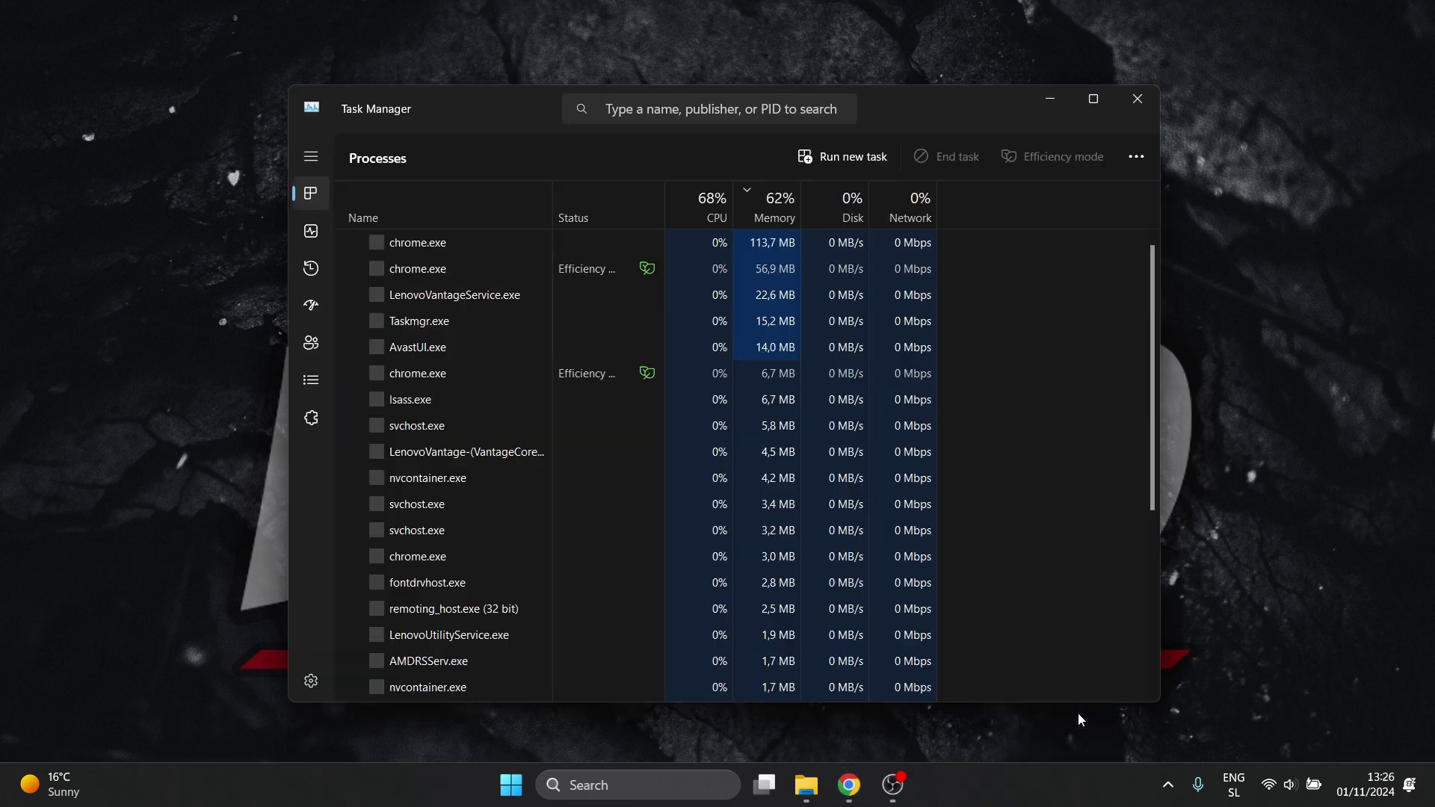
click(726, 109)
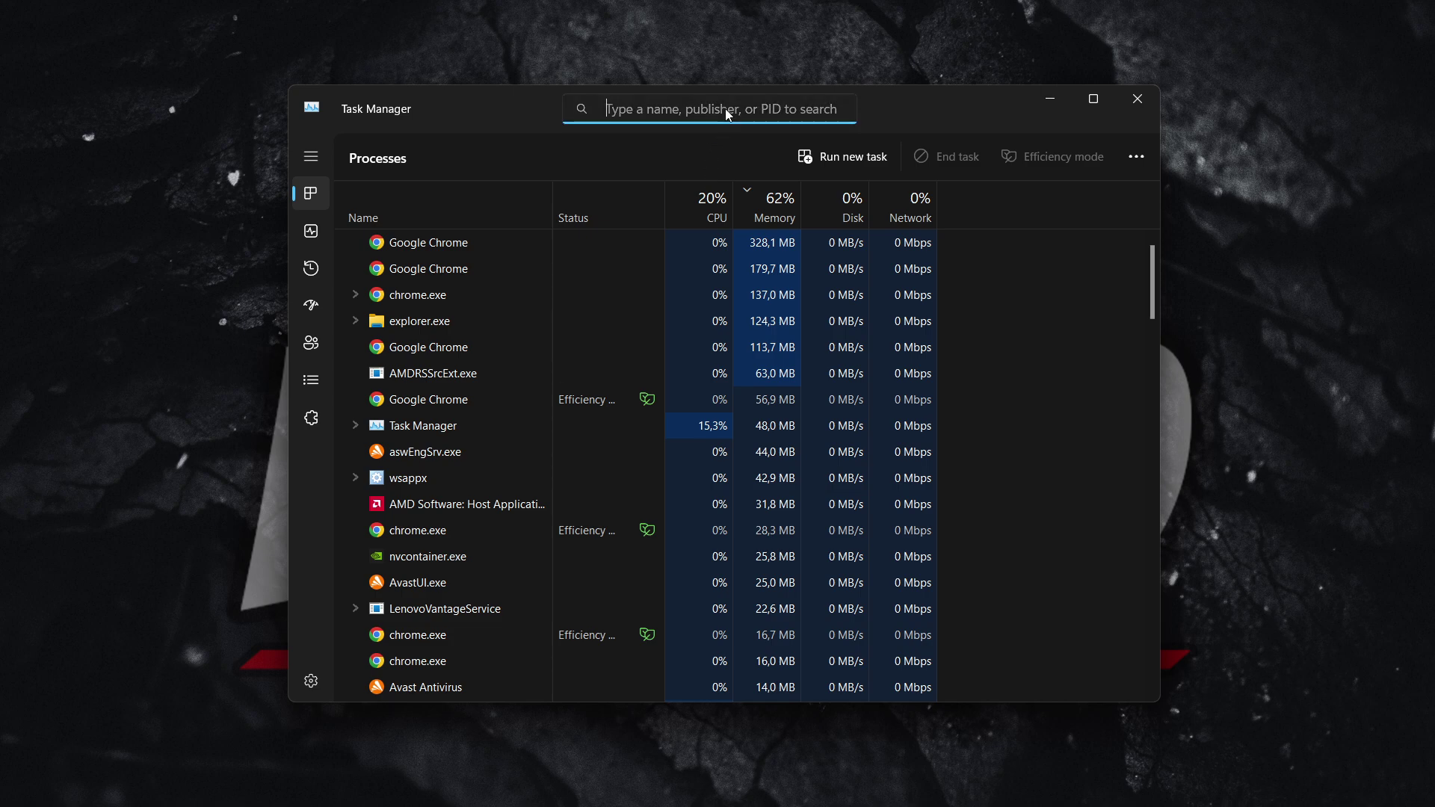
text(steam)
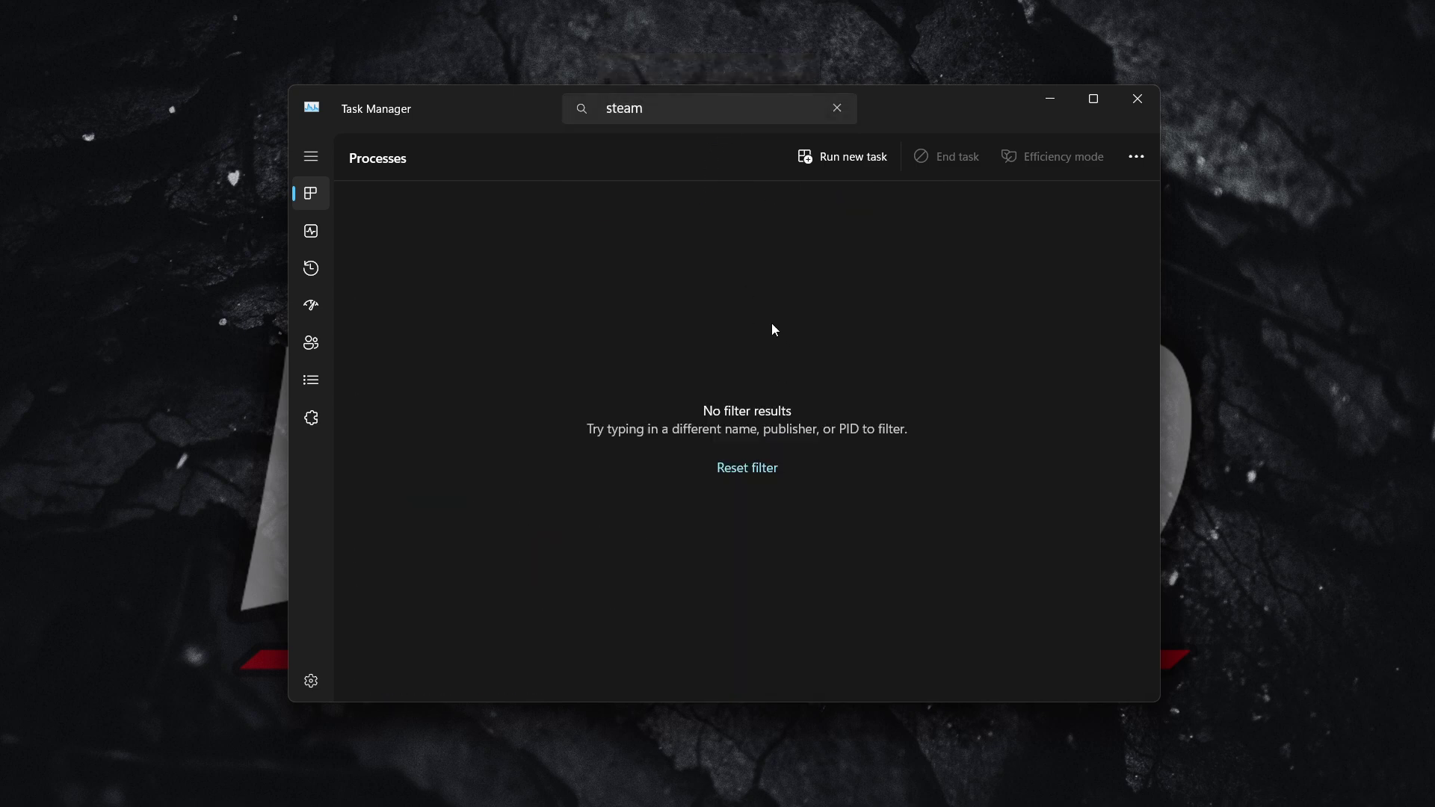
click(824, 111)
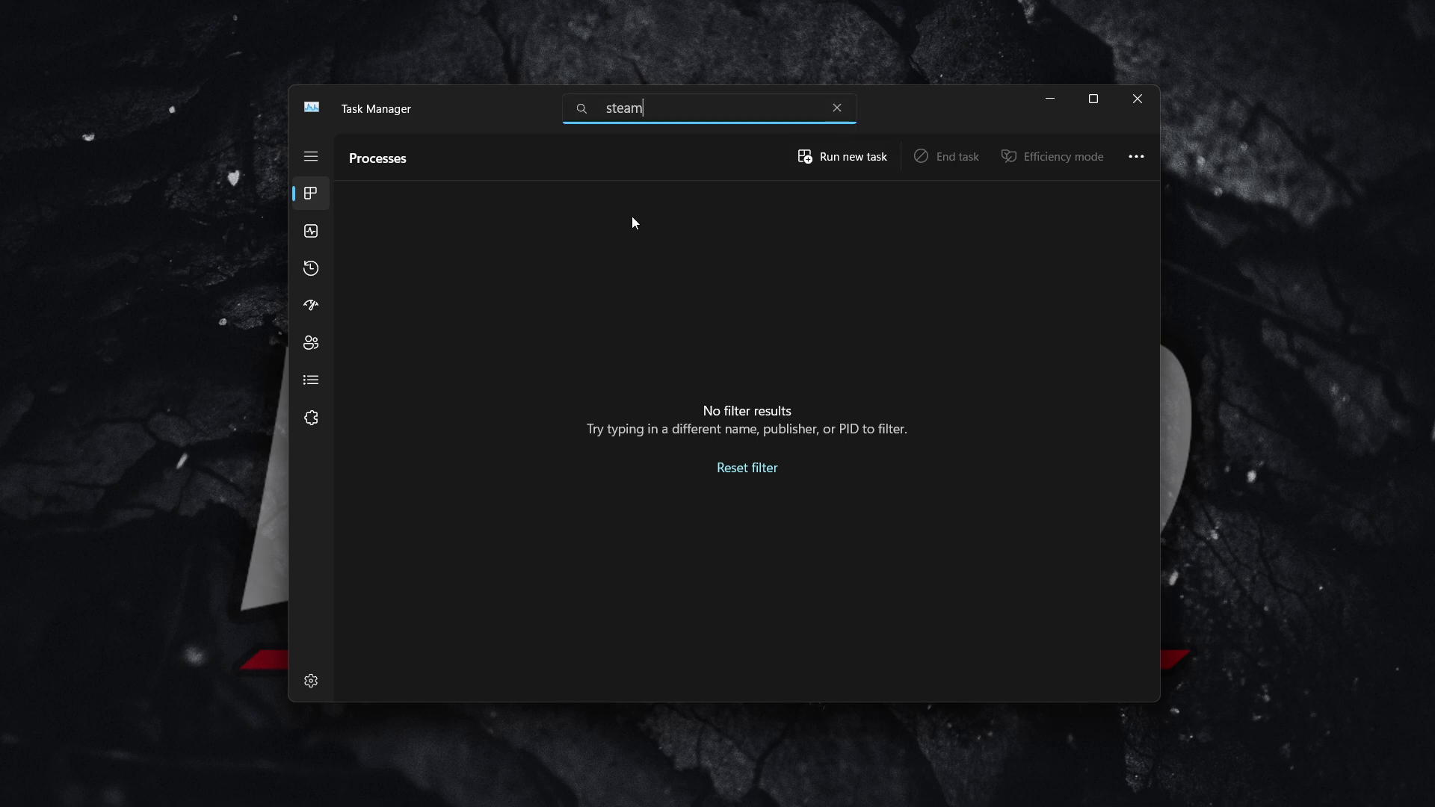
click(837, 108)
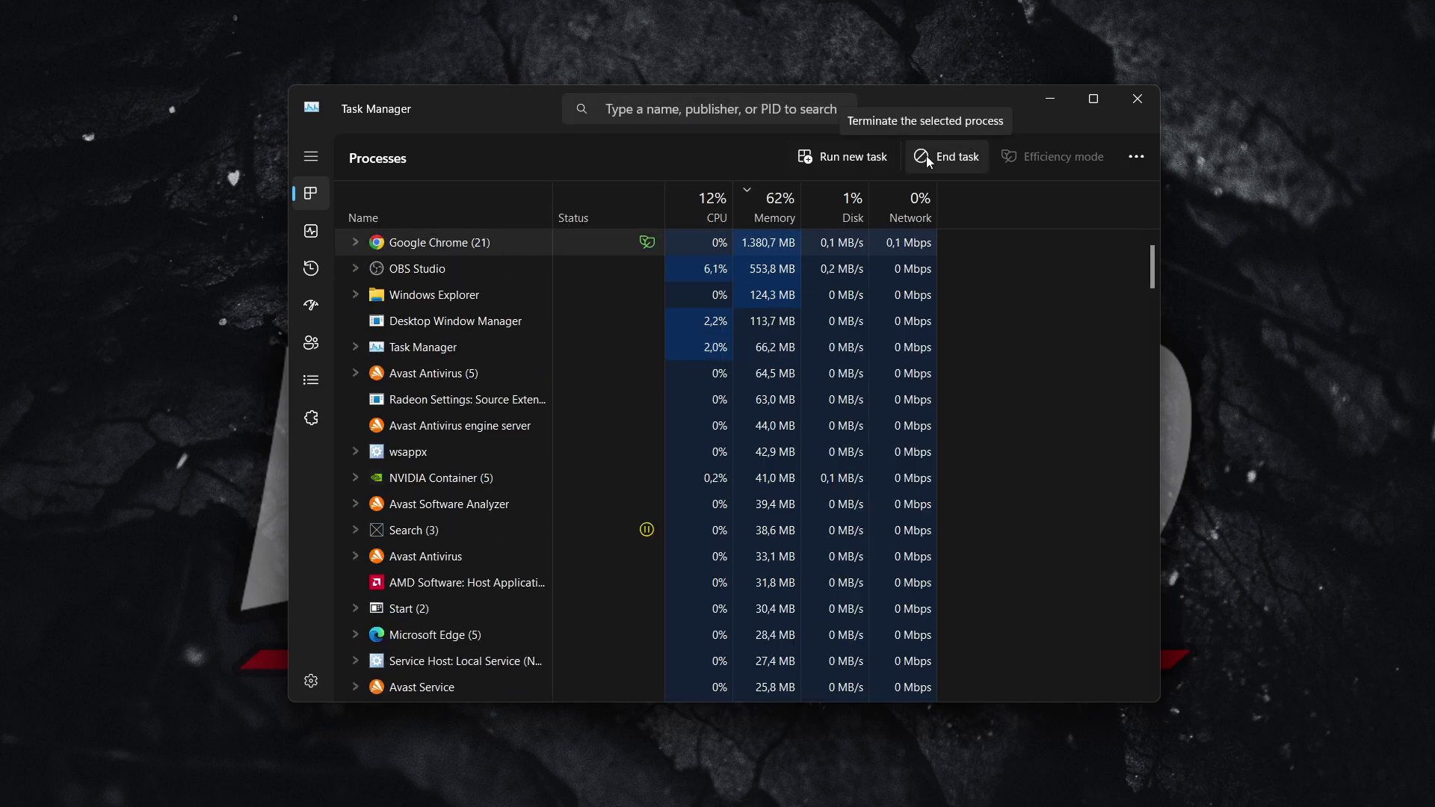
click(1139, 100)
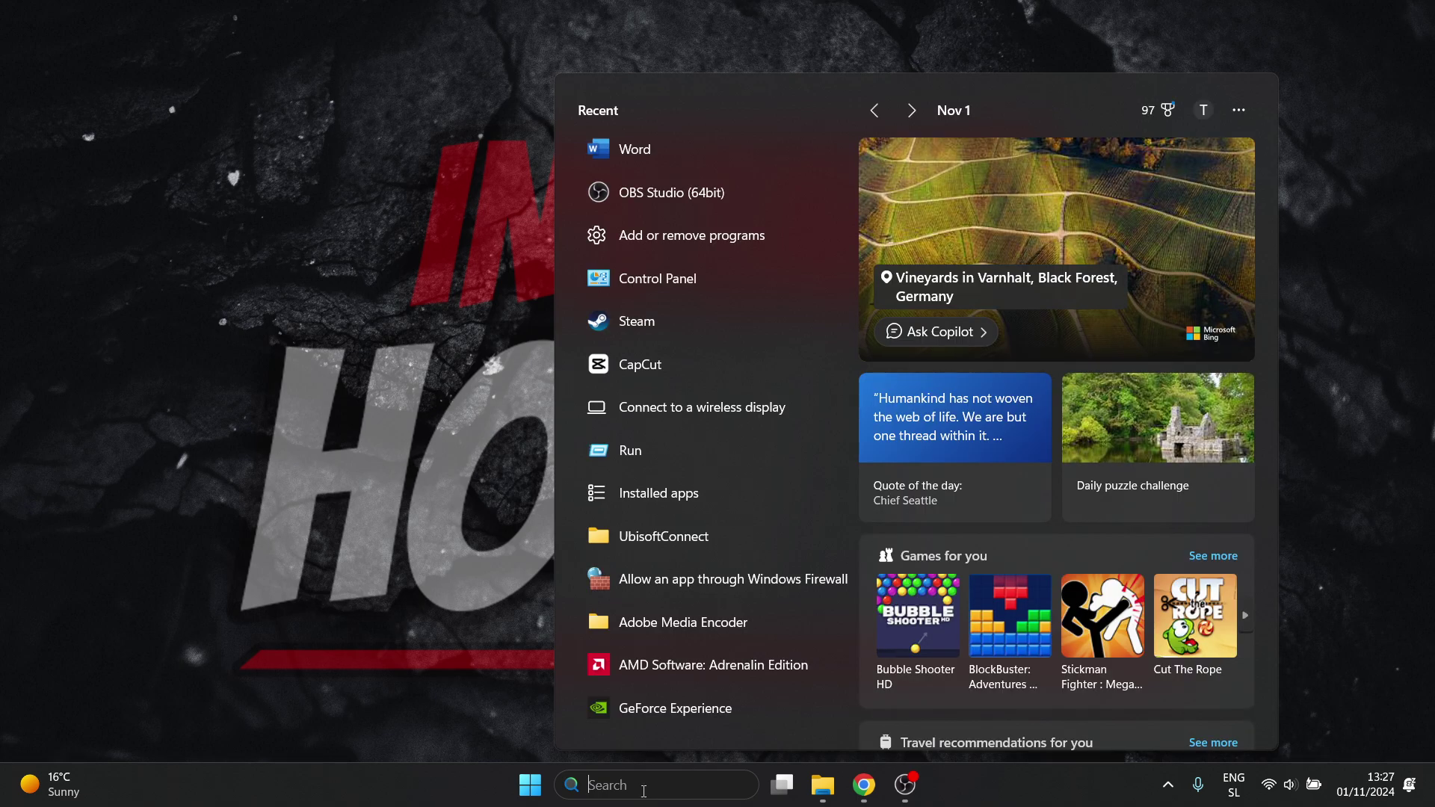
text(steam)
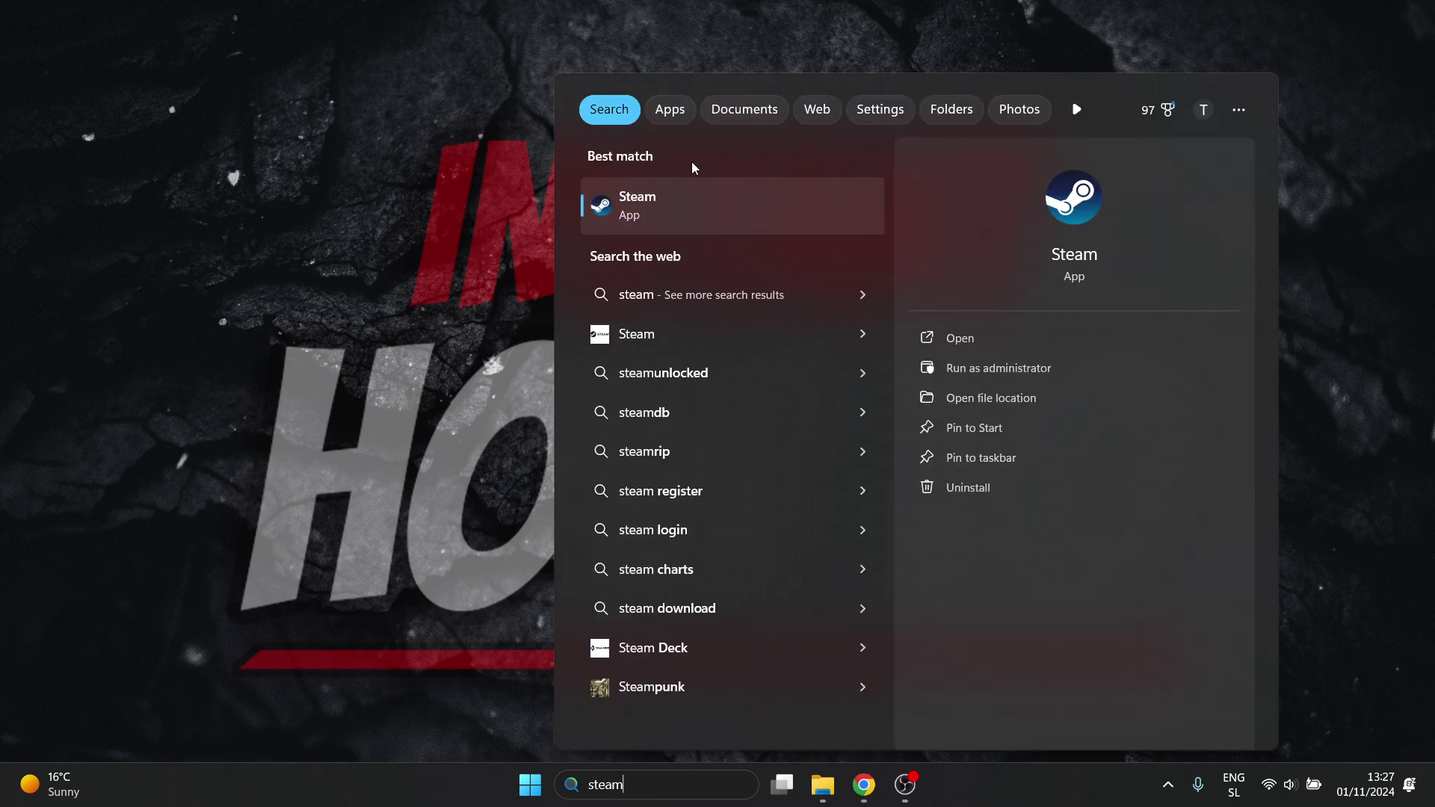
Relaunch Steam with Run as administrator from the Windows search result
right_click(699, 186)
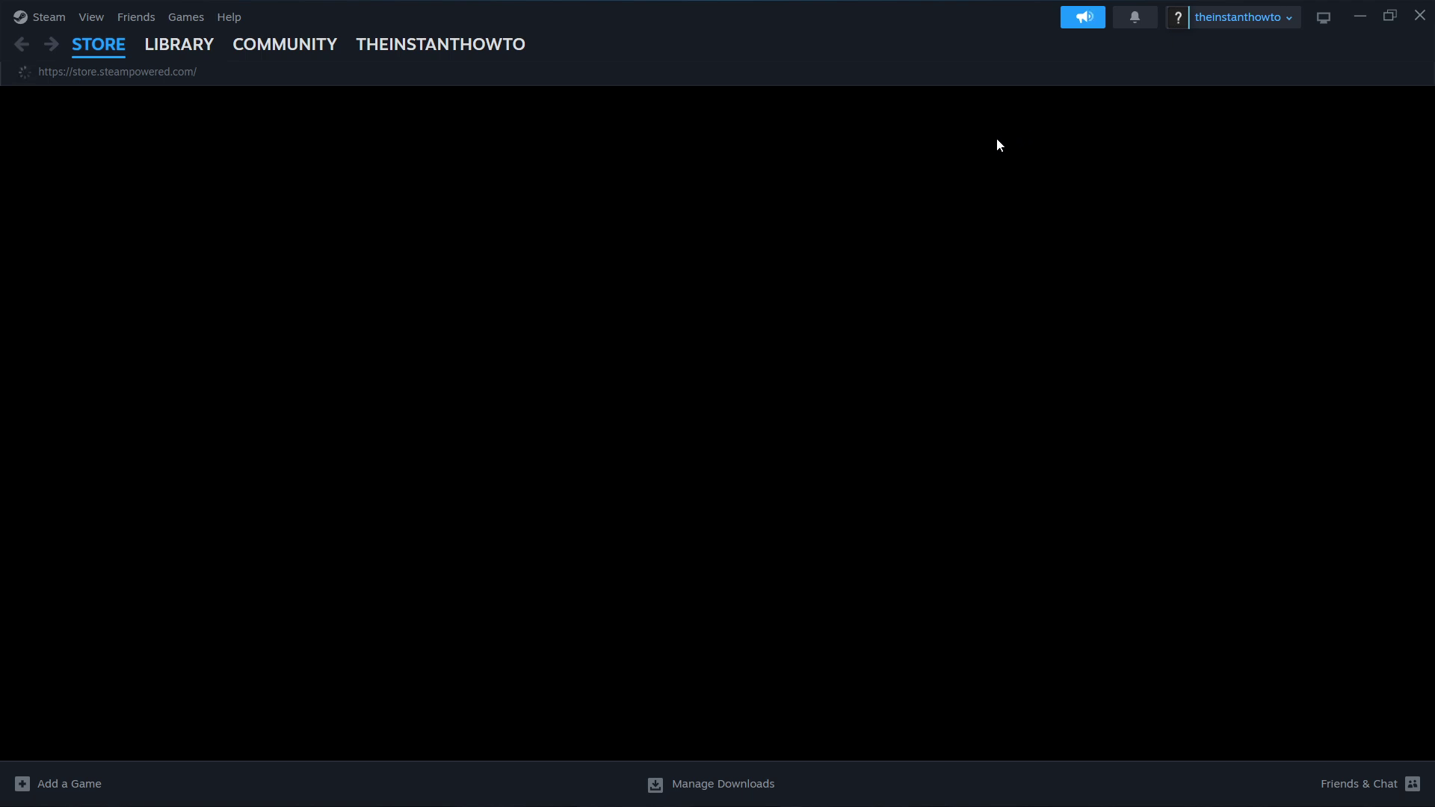
Switch off 'Enable the Steam Overlay while in-game' in In Game settings, then close Settings
click(48, 18)
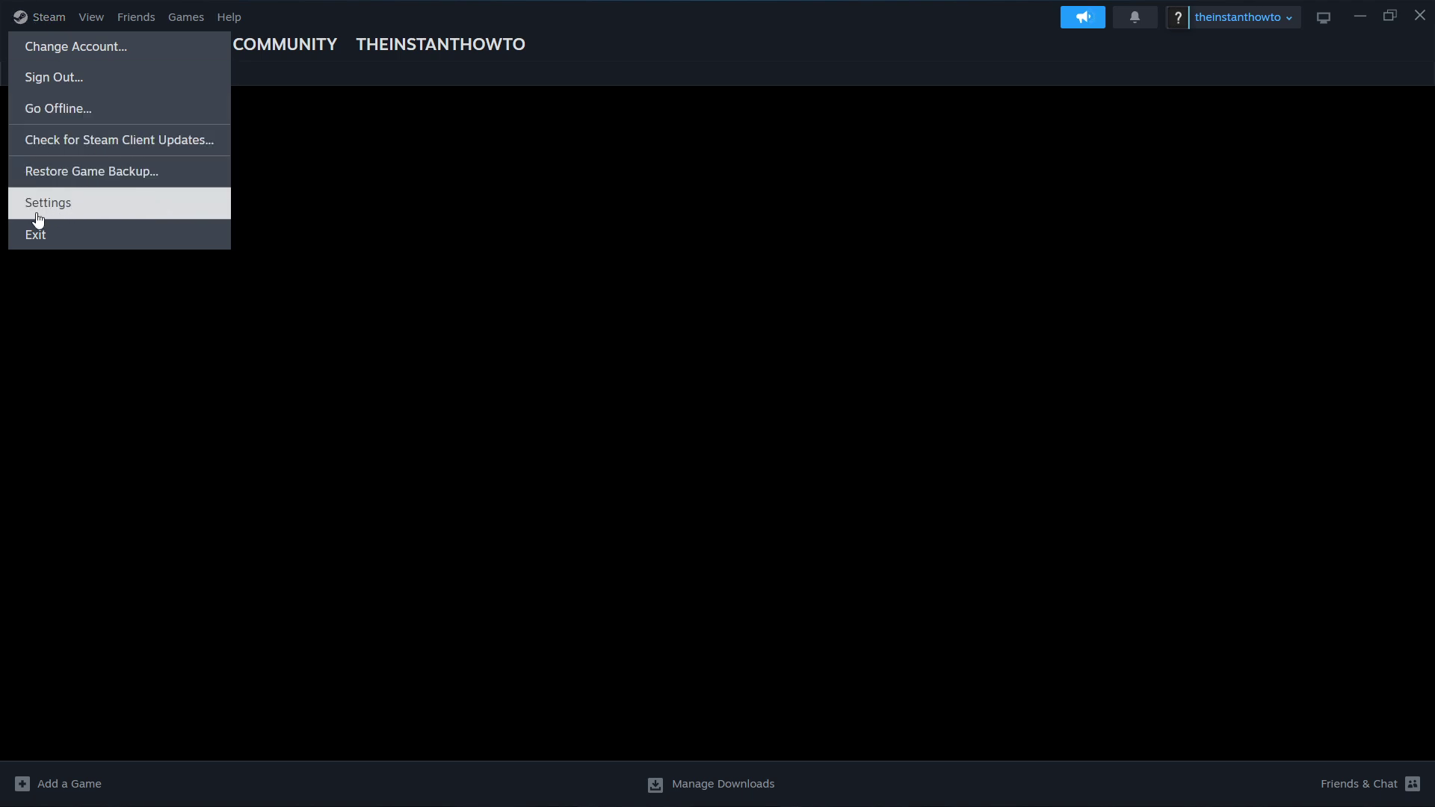
click(67, 203)
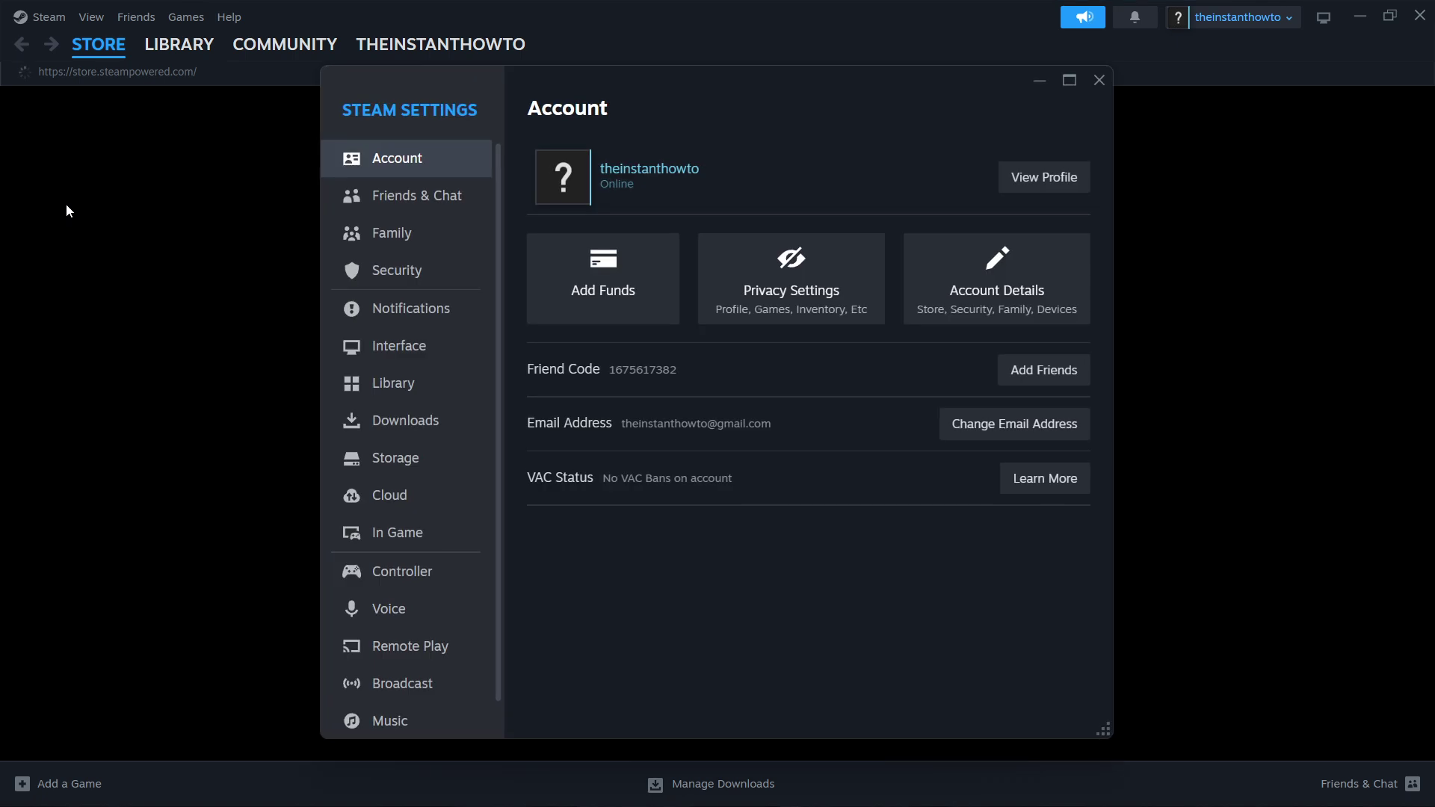
scroll(410, 500, down, 1)
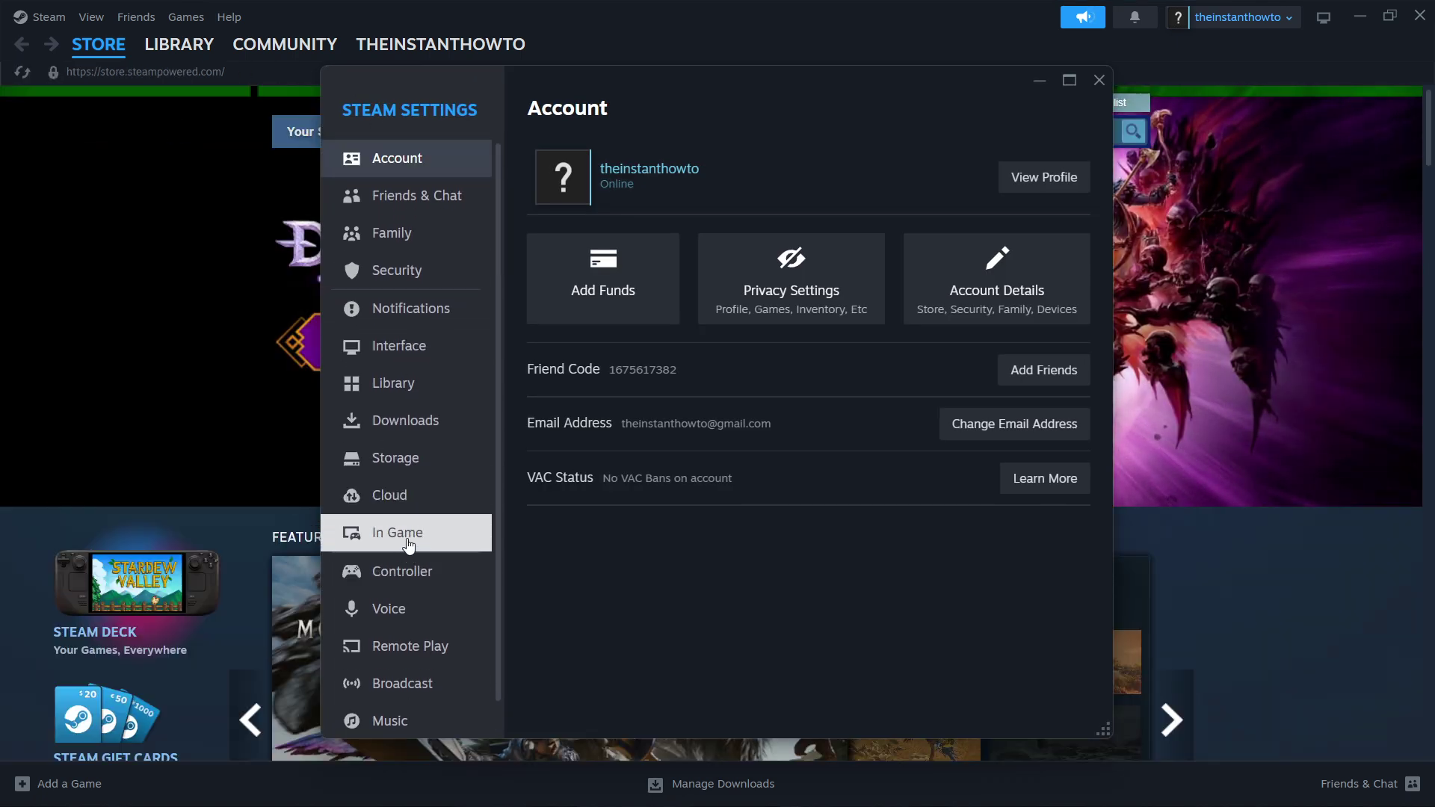
click(410, 538)
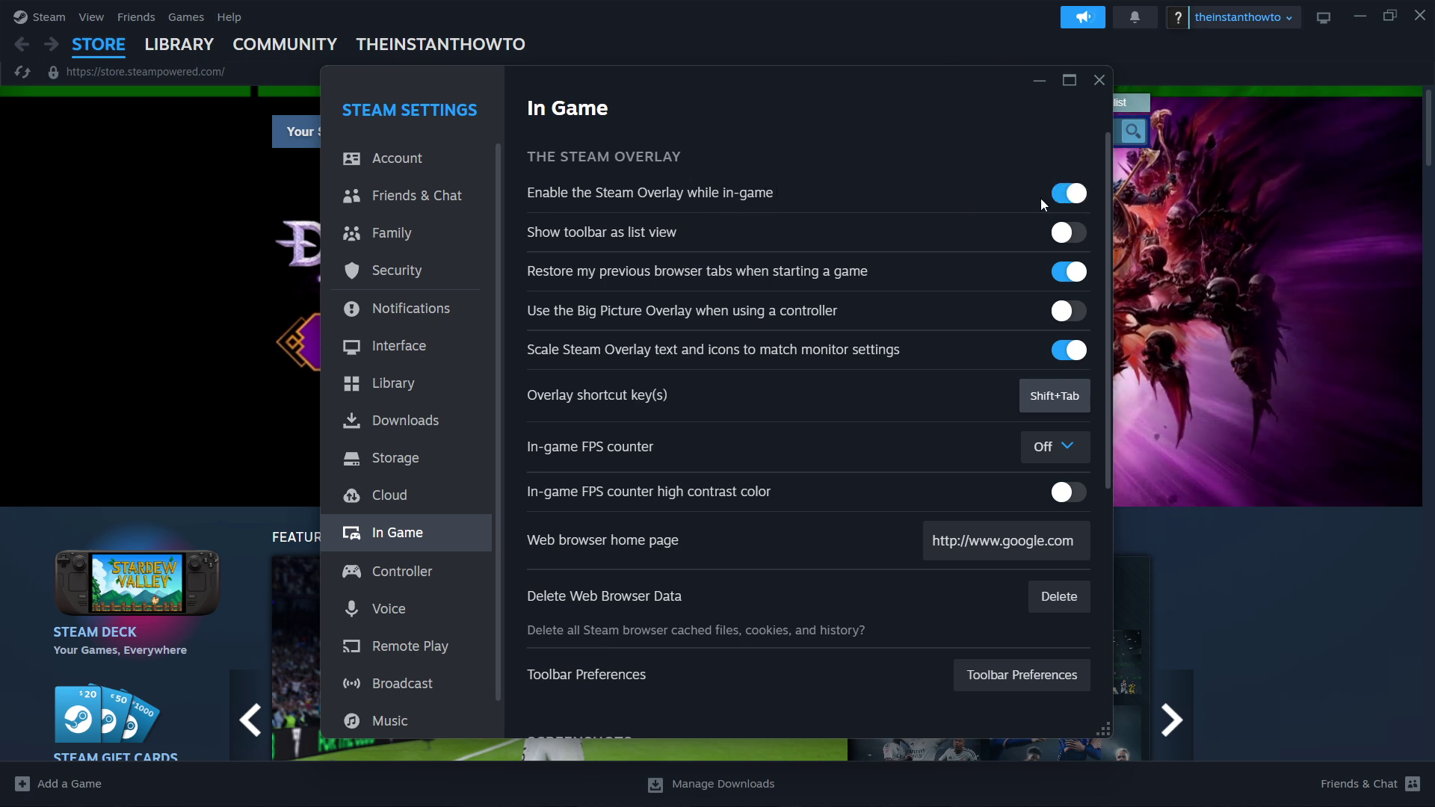
click(1067, 193)
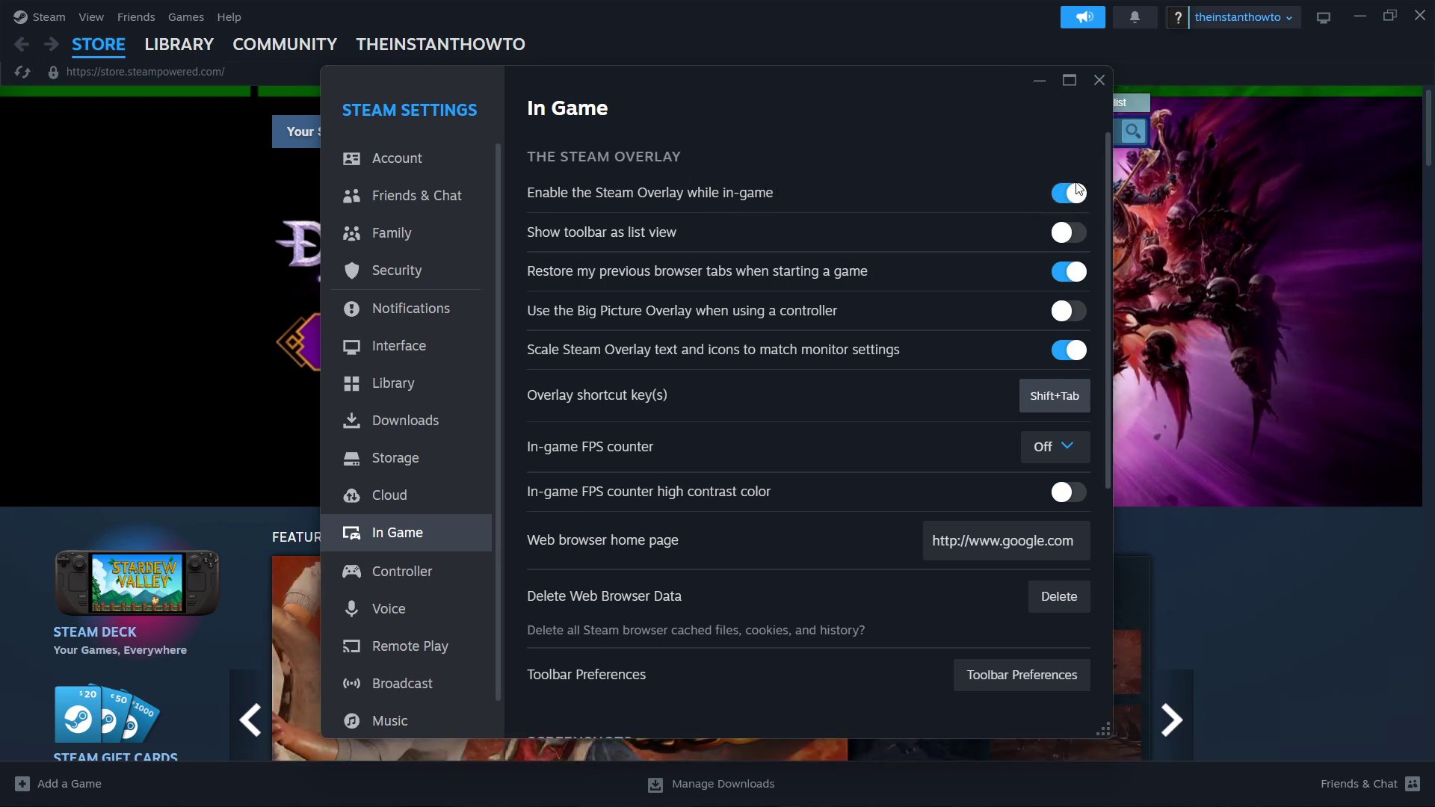
click(1077, 195)
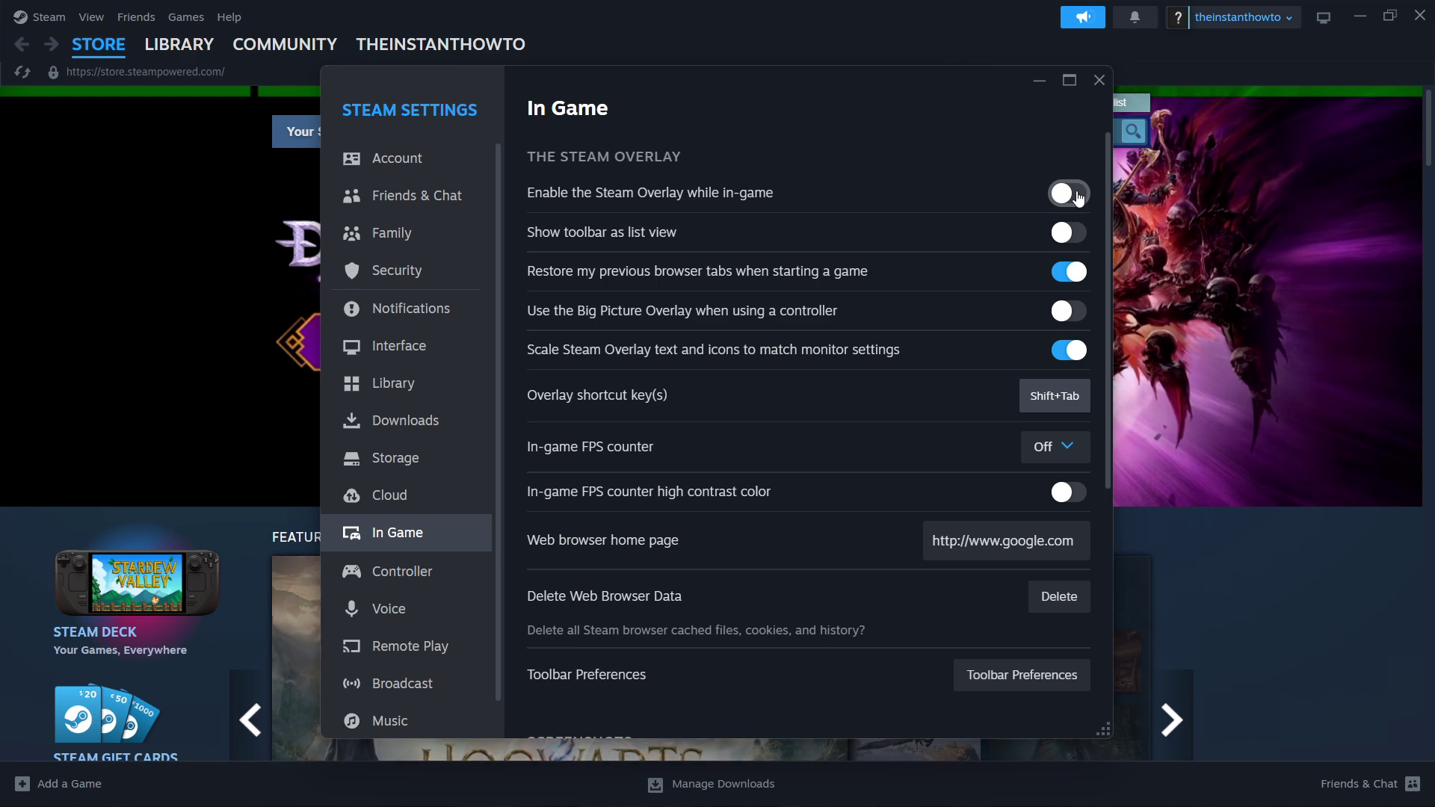
click(1099, 79)
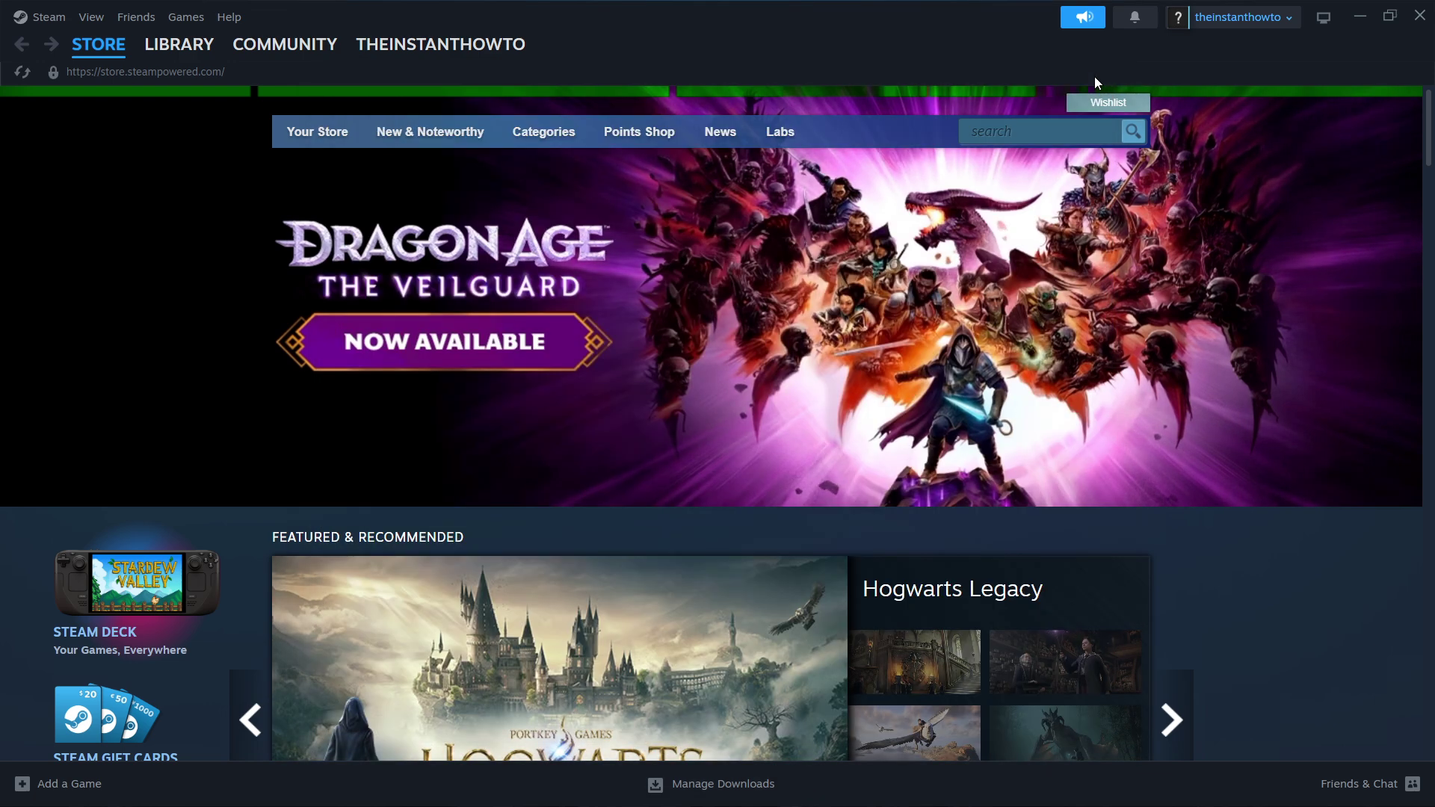
View Once Human's Installed Files page in its Properties, then close the dialog
click(180, 43)
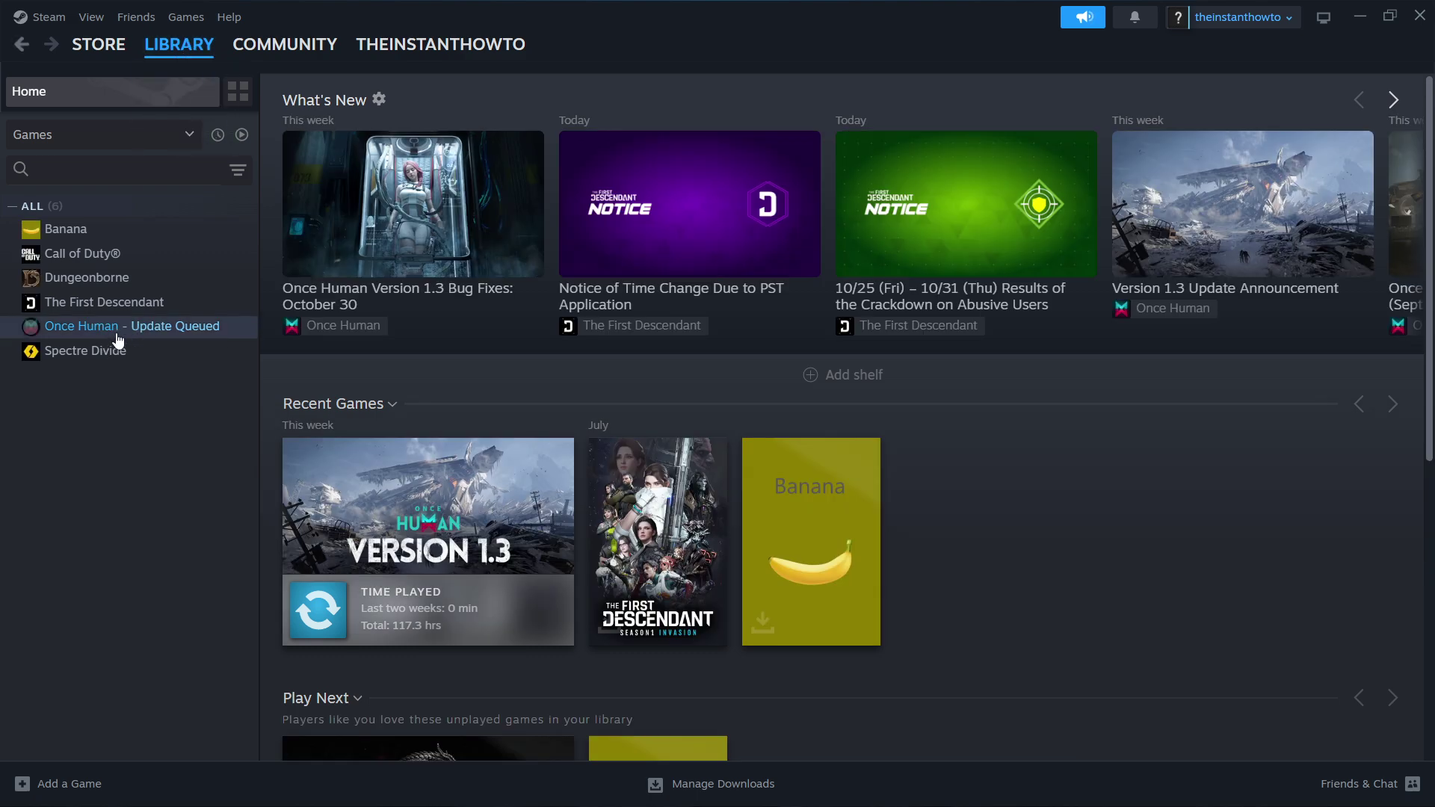
click(118, 328)
right_click(115, 327)
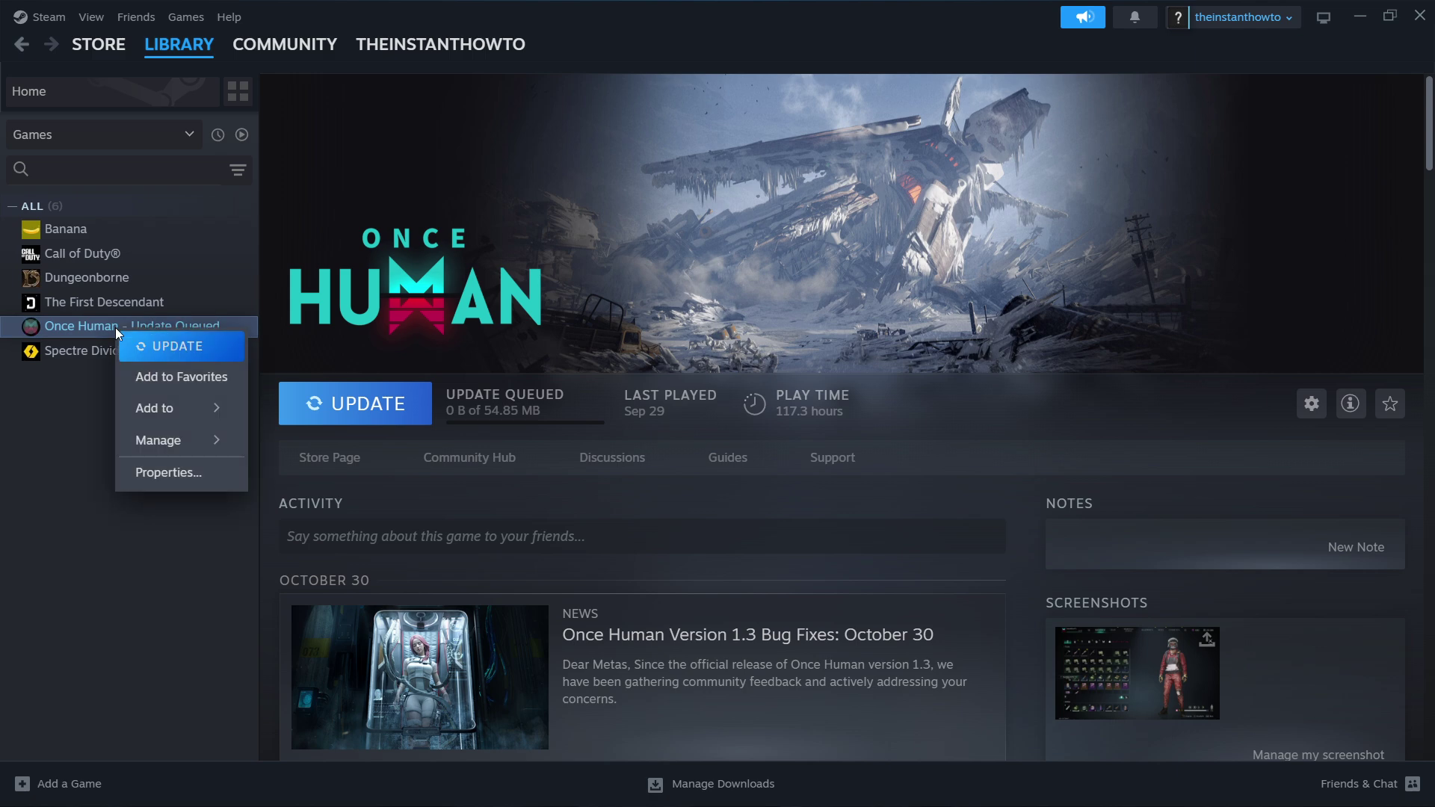
click(157, 471)
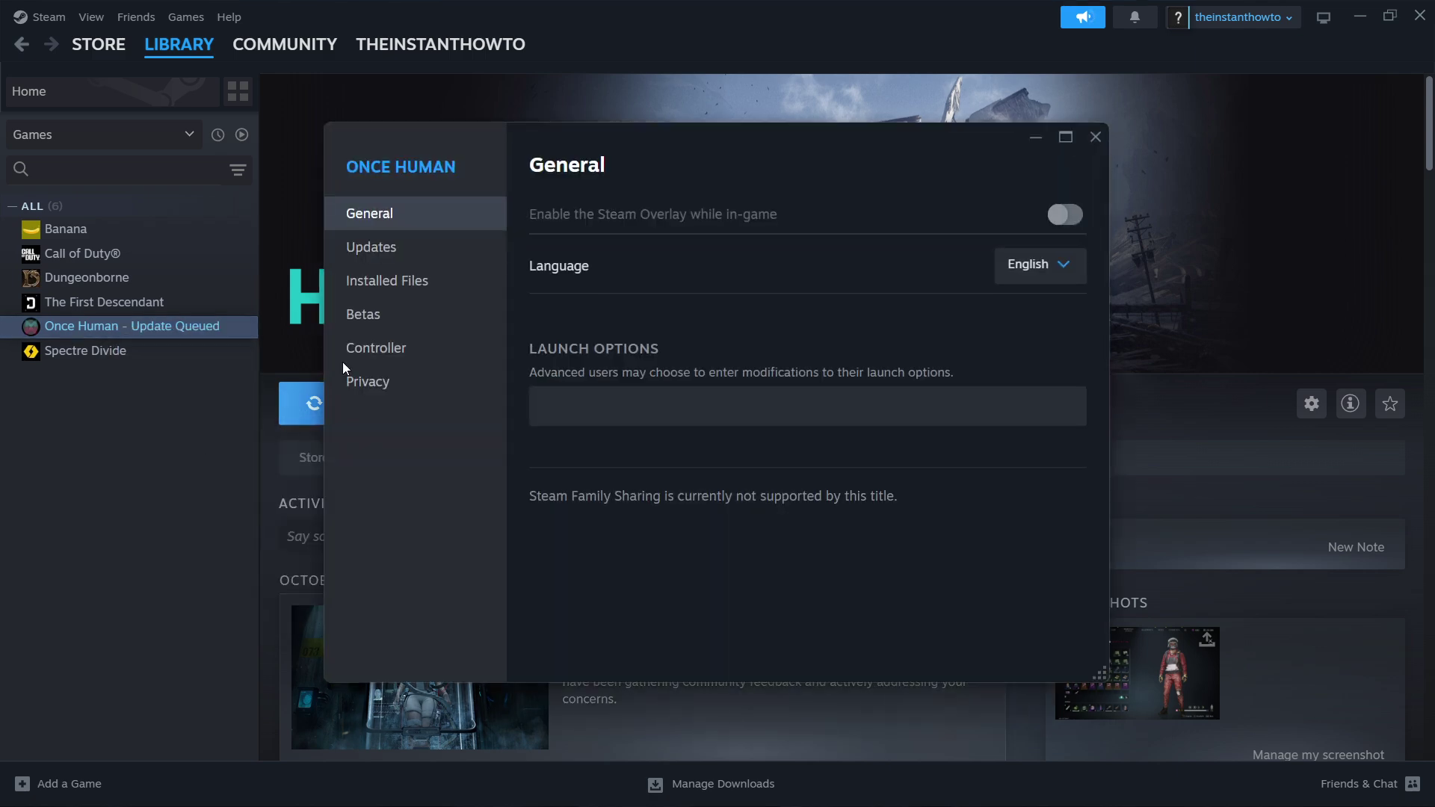
click(386, 280)
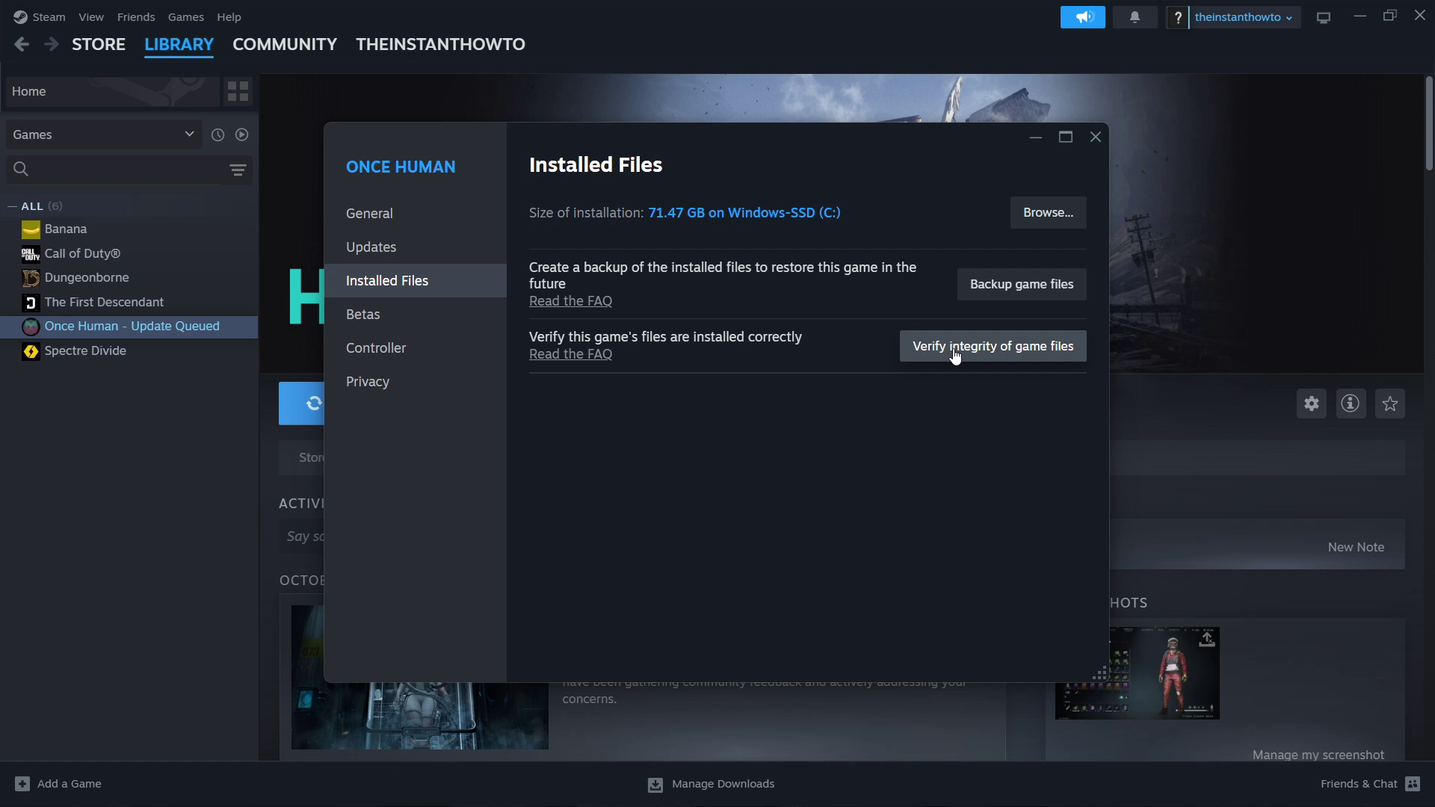
click(1096, 137)
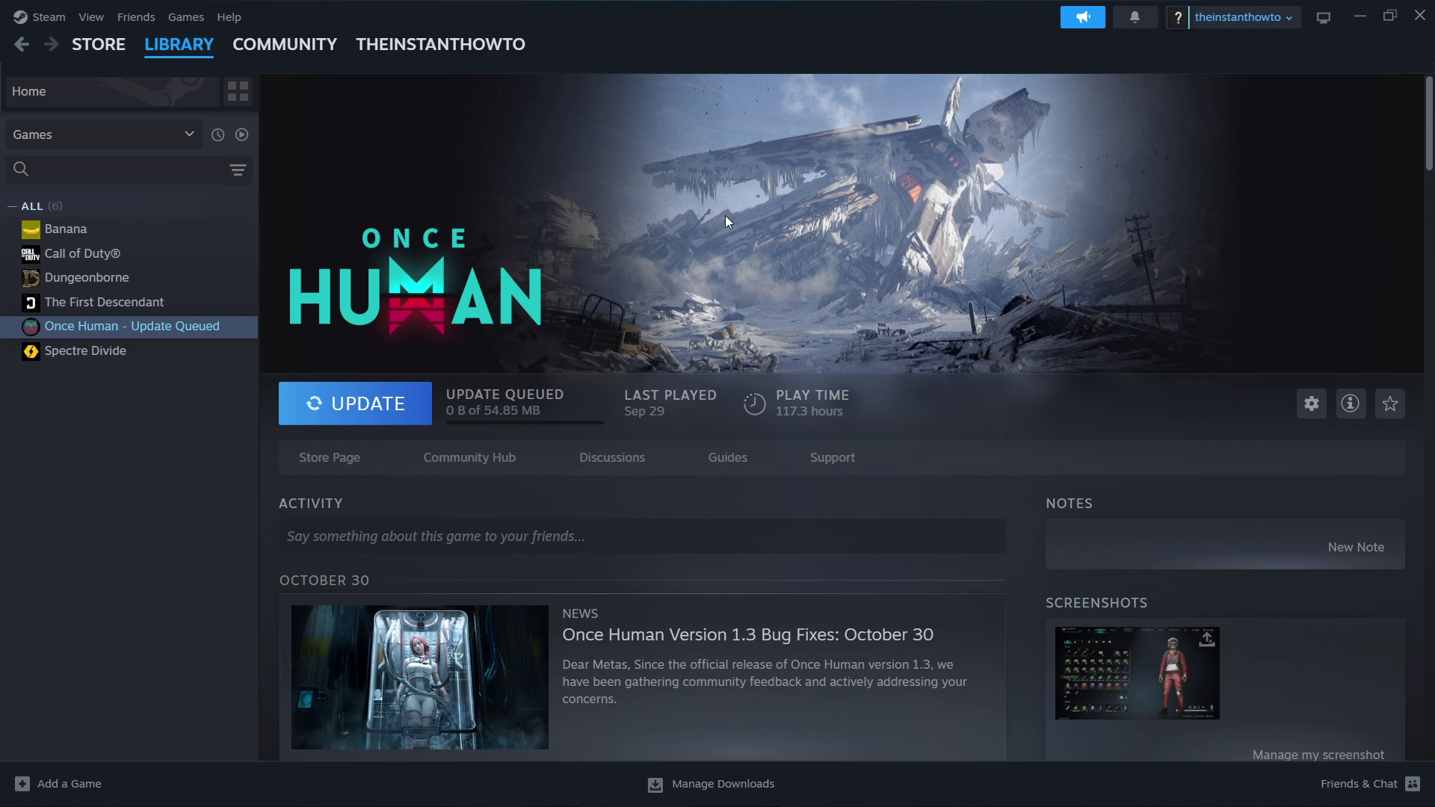